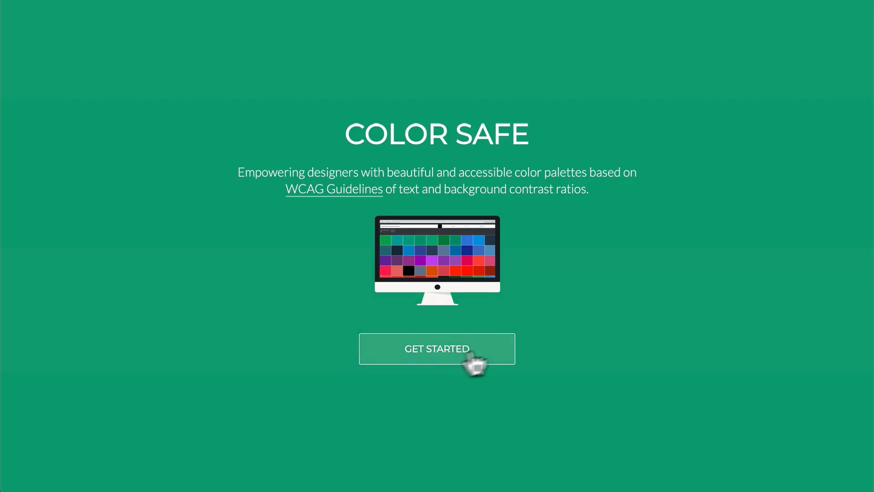
# Step: Start the Color Safe setup and generate an accessible color palette with the WCAG standard AA
pyautogui.click(448, 353)
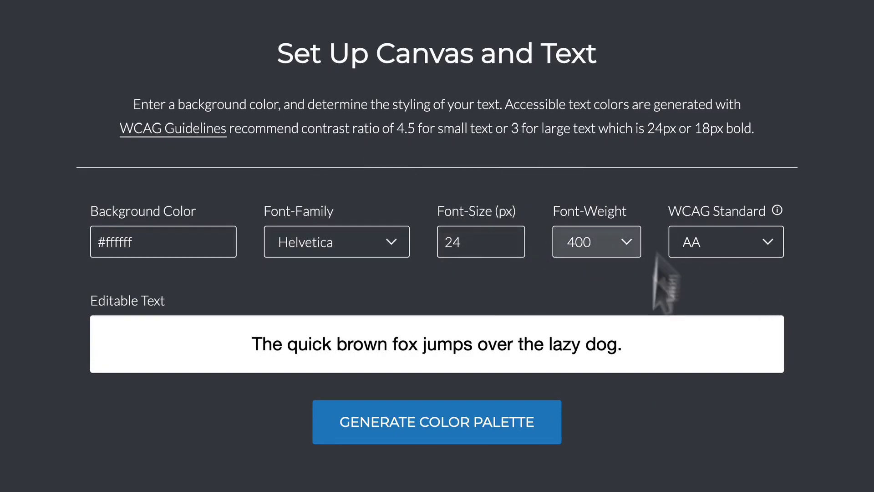
pyautogui.moveTo(761, 211)
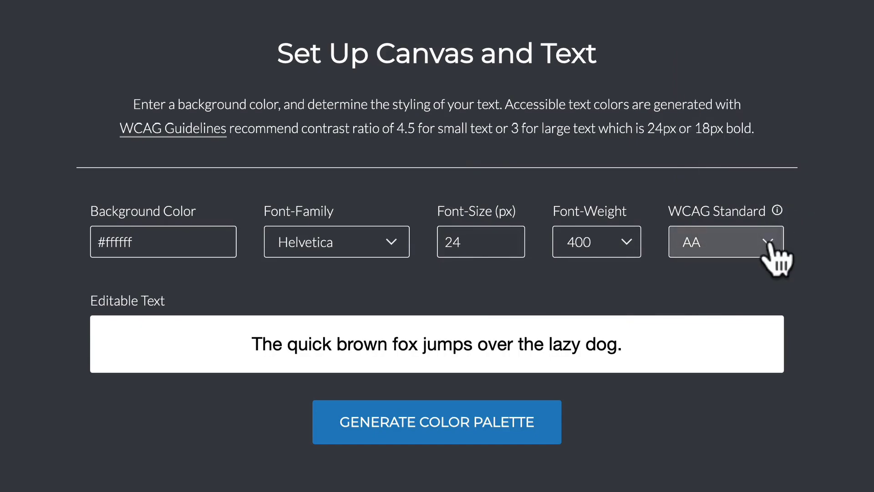
pyautogui.click(727, 251)
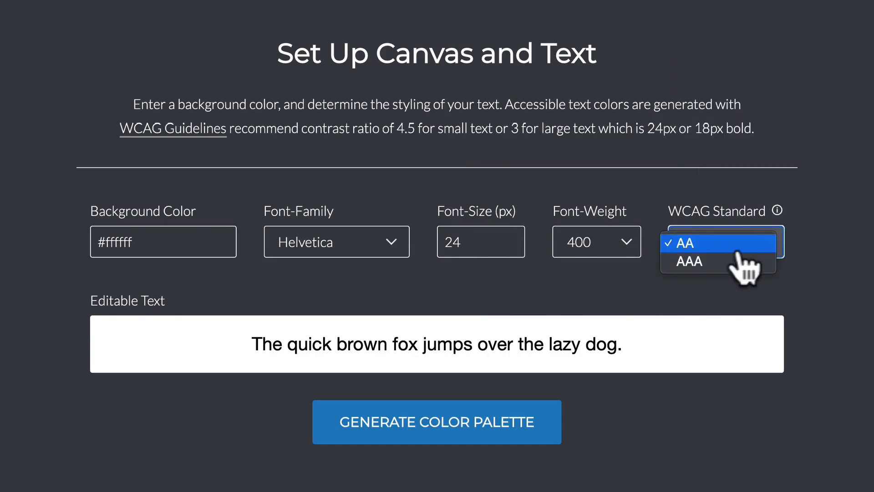
pyautogui.click(826, 274)
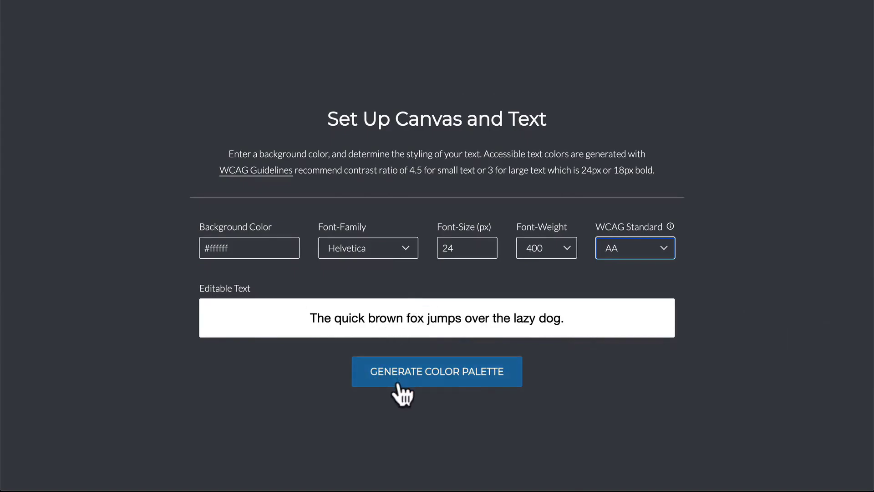
pyautogui.click(433, 372)
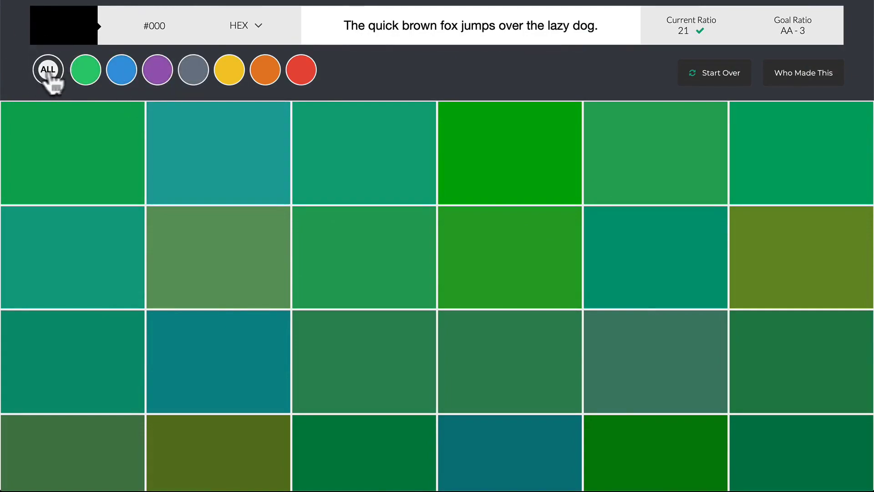
# Step: Browse the full palette, apply the light purple #bf6ee0 to the sample text and copy its hex code
pyautogui.scroll(-15, 292, 234)
pyautogui.scroll(-10, 291, 234)
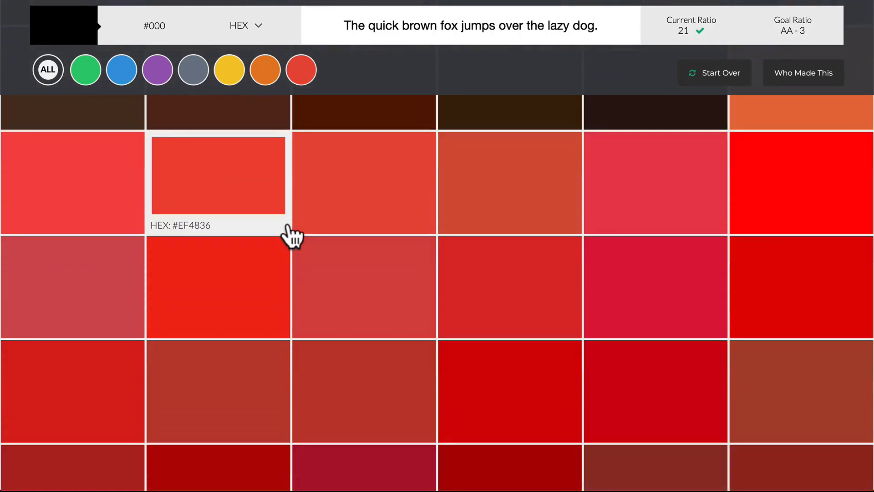
pyautogui.scroll(15, 294, 255)
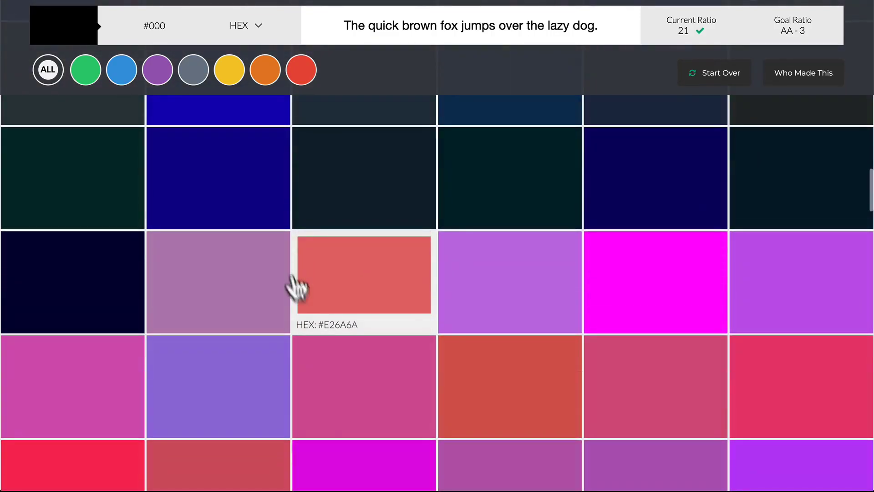
pyautogui.click(508, 284)
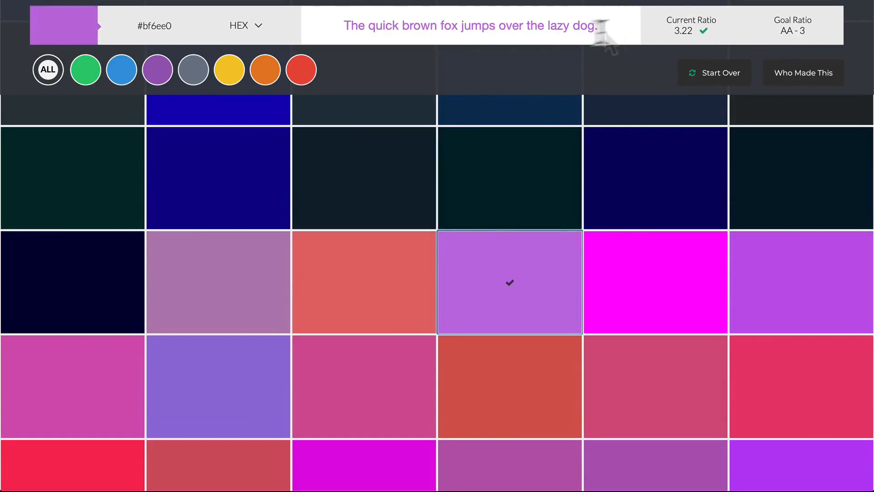
pyautogui.click(150, 30)
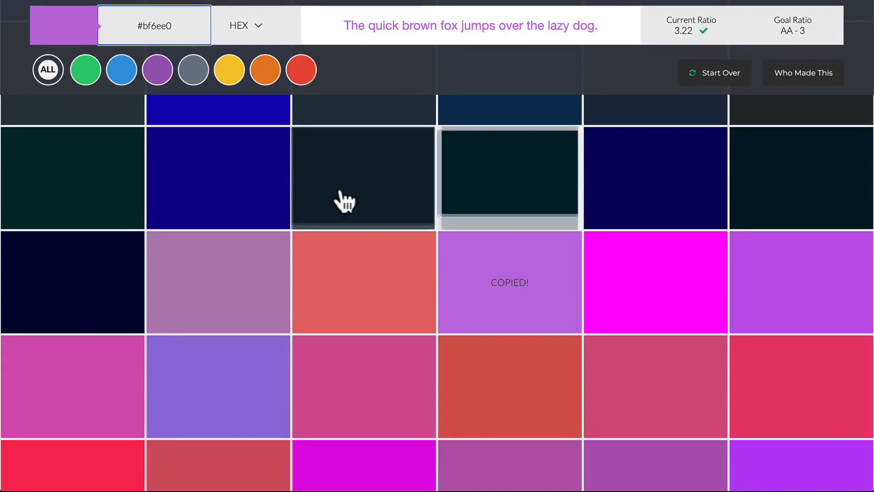
# Step: Filter the palette to purples and try several swatches on the sample text, including #d2527f and #d25852, ending with magenta #e000e0
pyautogui.scroll(5, 359, 203)
pyautogui.click(158, 73)
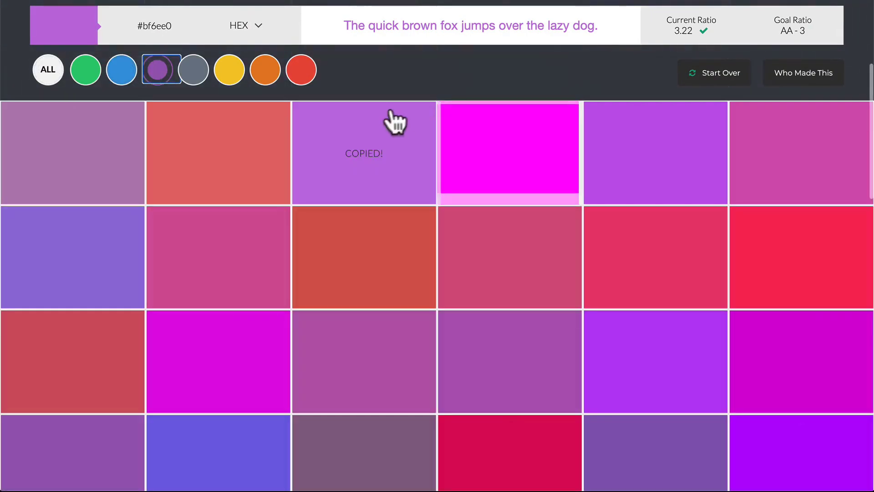
pyautogui.click(518, 274)
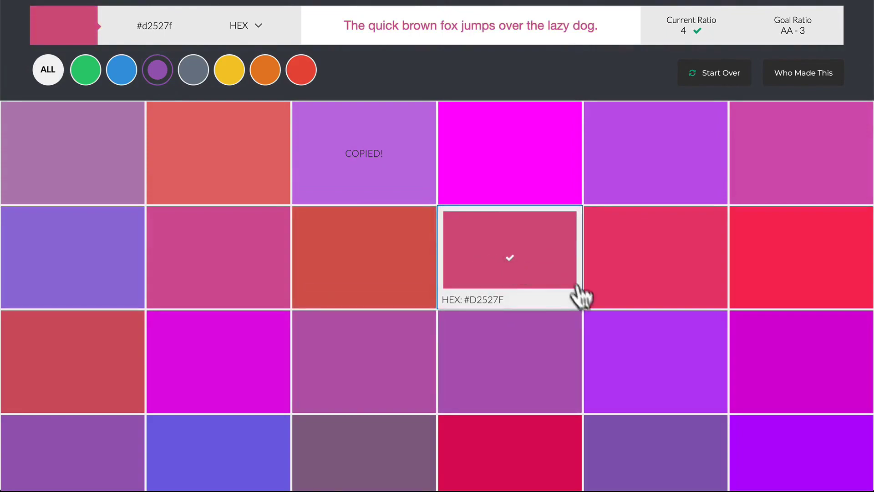
pyautogui.click(358, 282)
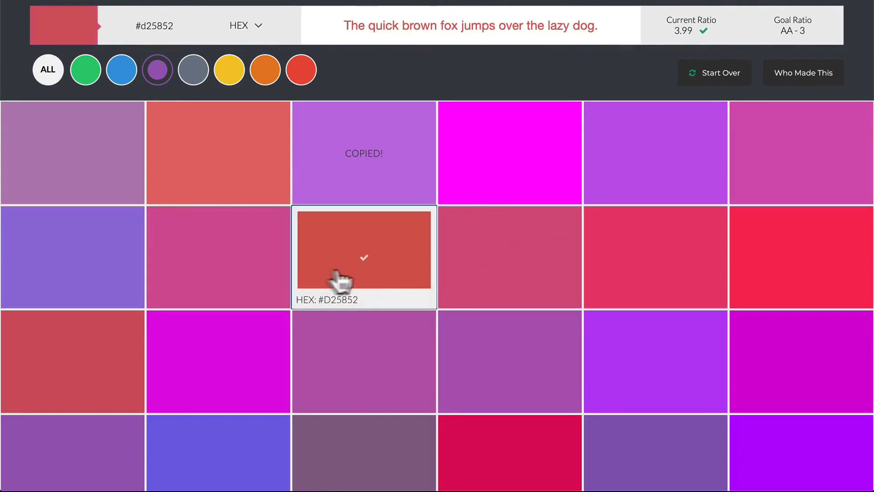
pyautogui.click(271, 279)
pyautogui.click(258, 368)
# Step: Show the gray palette colors, and start over to open the background color picker
pyautogui.click(204, 78)
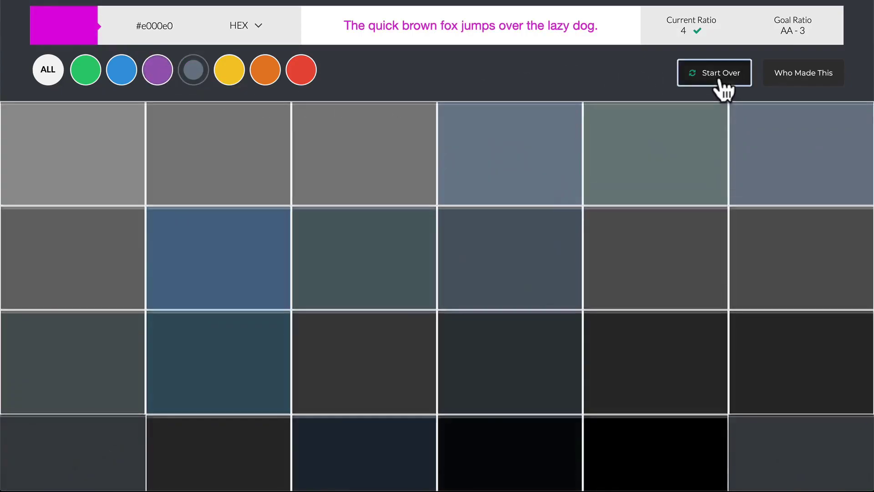
pyautogui.click(719, 77)
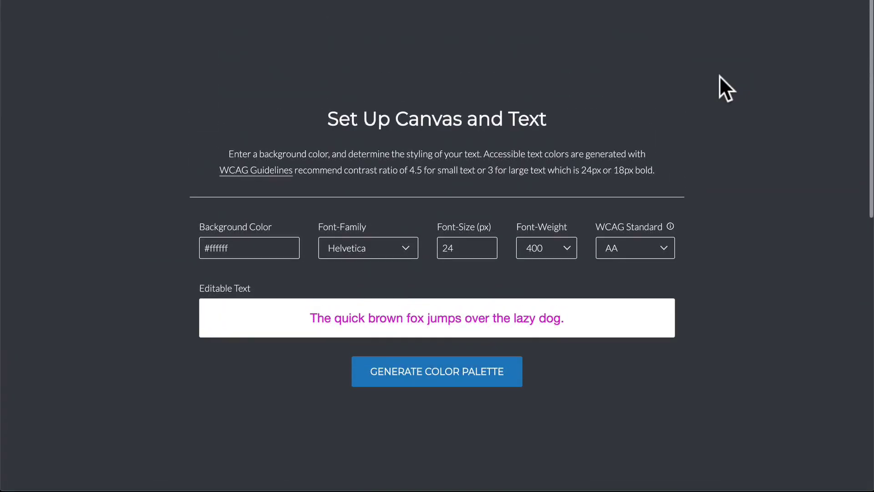
pyautogui.click(244, 240)
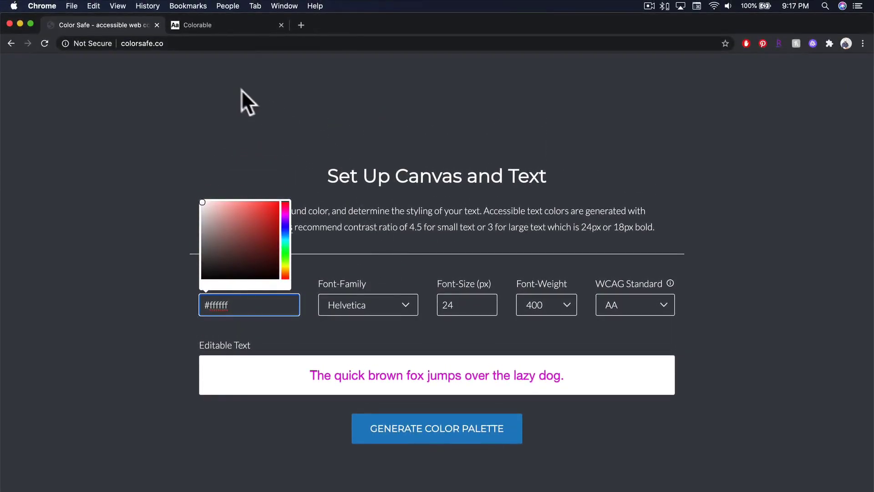
# Step: Switch to the Colorable site and set the text hue to 168° and the background hue to 194°
pyautogui.click(222, 26)
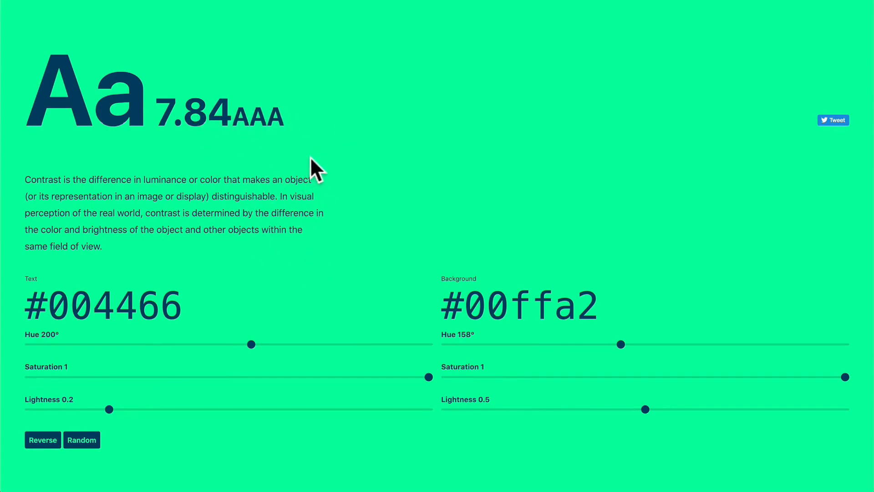
pyautogui.moveTo(233, 111); pyautogui.dragTo(281, 125)
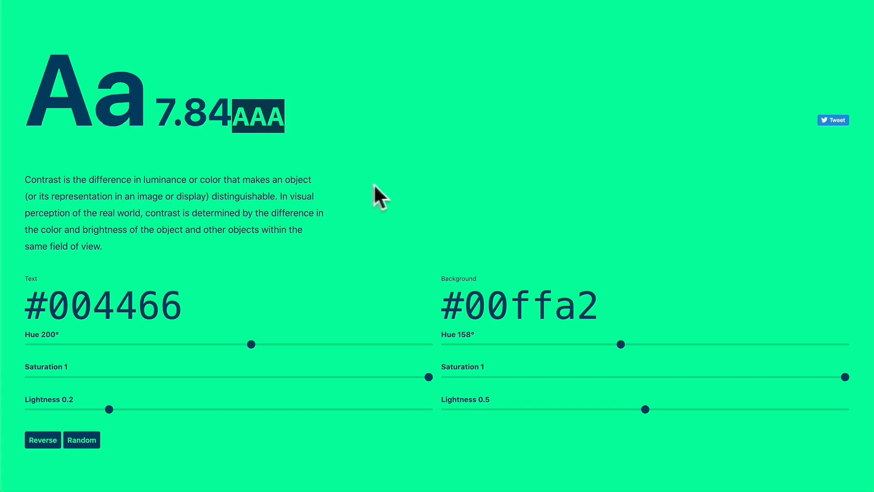
pyautogui.moveTo(251, 347); pyautogui.dragTo(216, 346)
pyautogui.moveTo(615, 350); pyautogui.dragTo(658, 348)
# Step: Set the text lightness to 1 and the background lightness to 0.21, and reverse the two colors
pyautogui.scroll(-1, 658, 348)
pyautogui.scroll(-1, 660, 349)
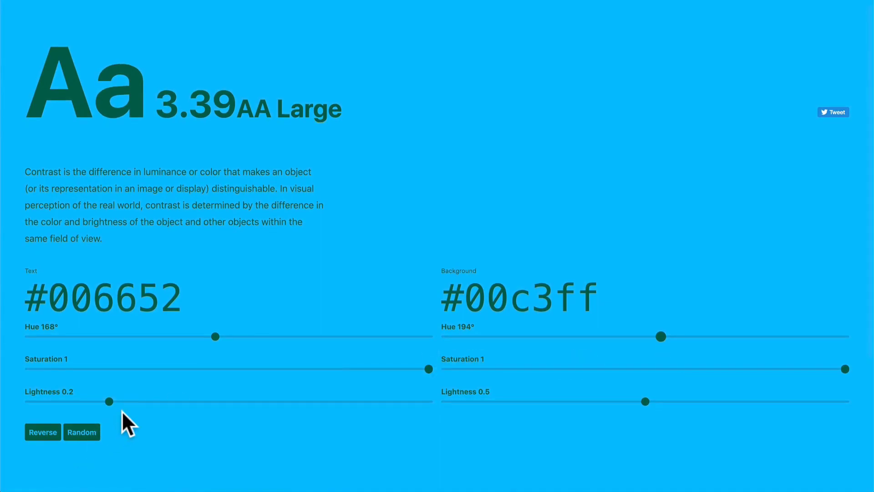
pyautogui.moveTo(109, 401); pyautogui.dragTo(468, 429)
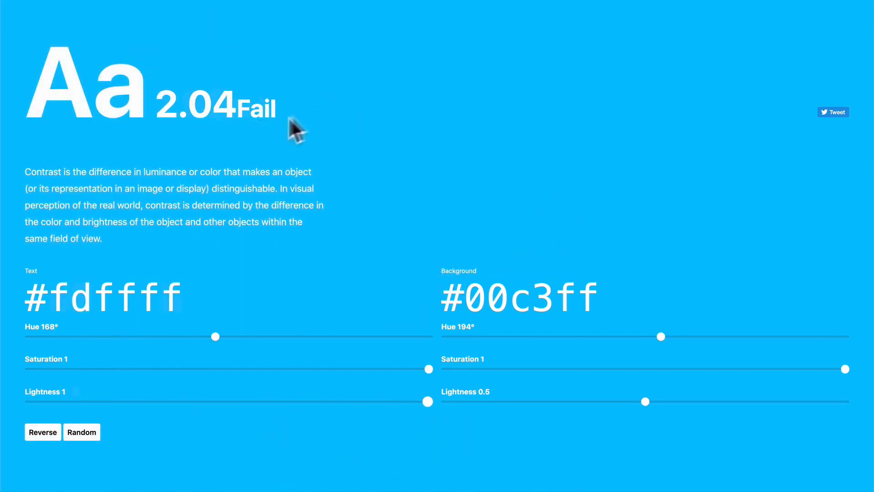
pyautogui.moveTo(645, 402); pyautogui.dragTo(530, 403)
pyautogui.scroll(-5, 110, 432)
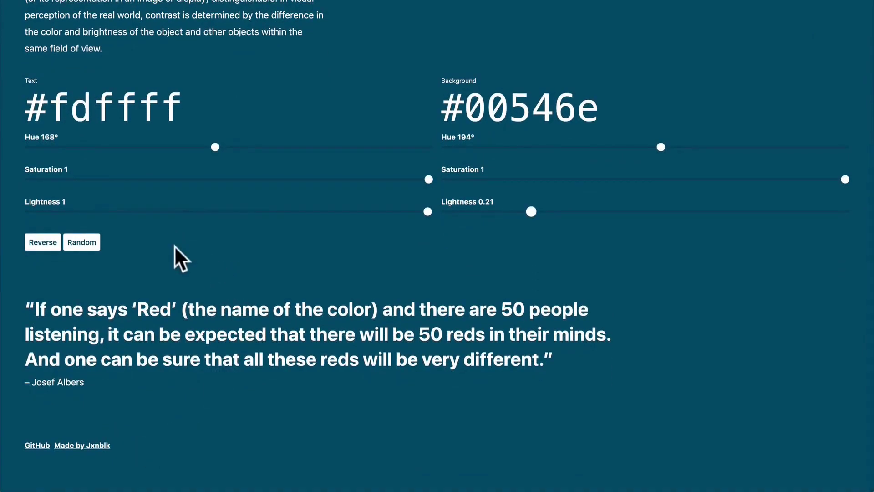
pyautogui.click(40, 242)
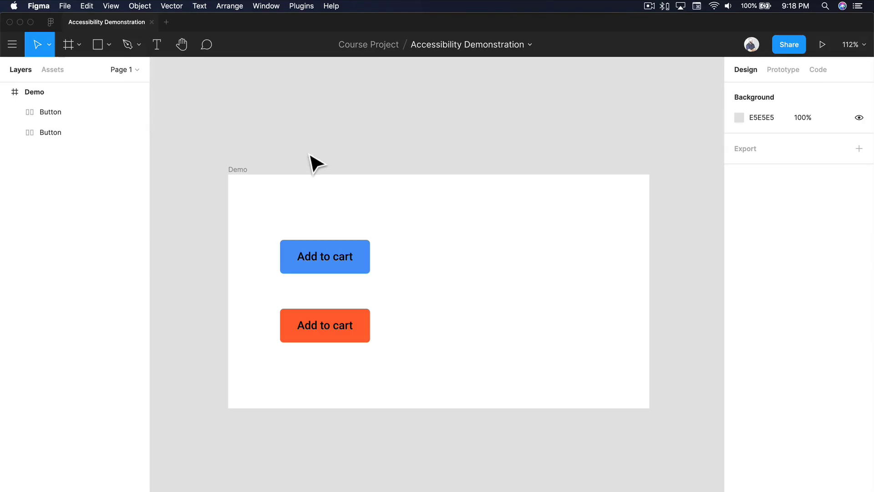
# Step: Open the Contrast plugin in the Accessibility Demonstration file in Figma
pyautogui.click(302, 7)
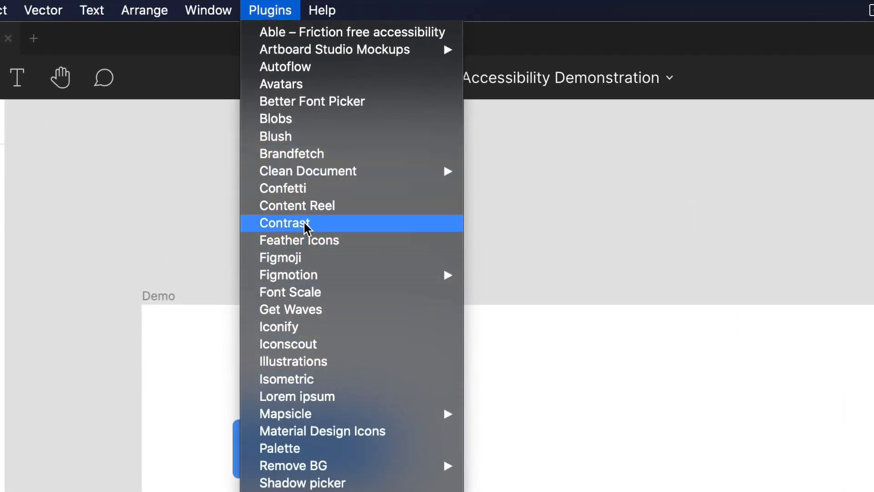
pyautogui.click(287, 230)
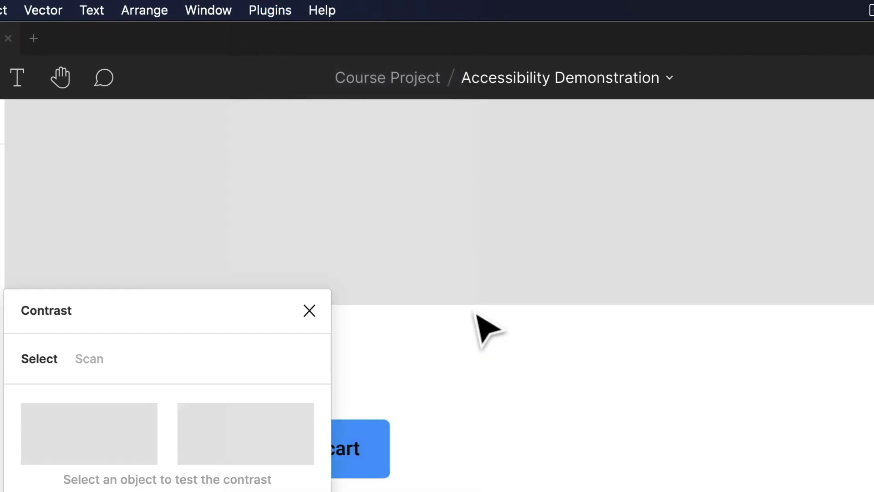
# Step: Check the contrast of the "Add to cart" labels on the blue and orange buttons, and clear the selection
pyautogui.hscroll(-5, 478, 323)
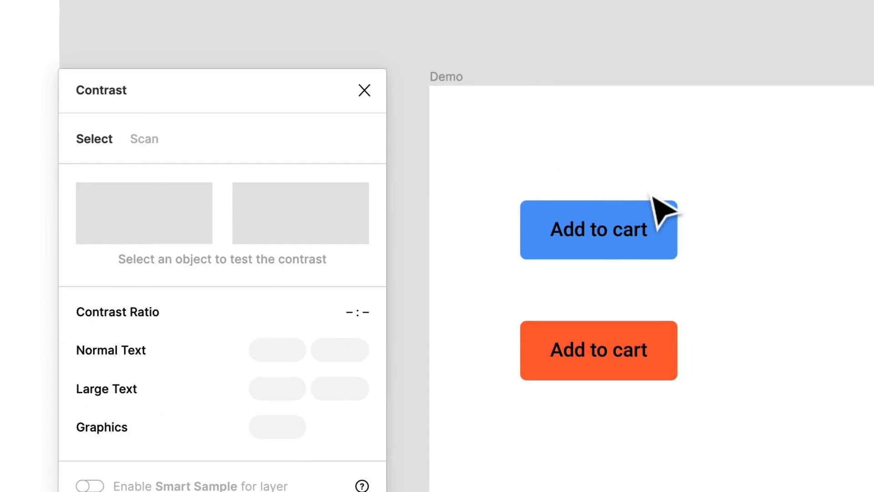
pyautogui.hscroll(-1, 653, 196)
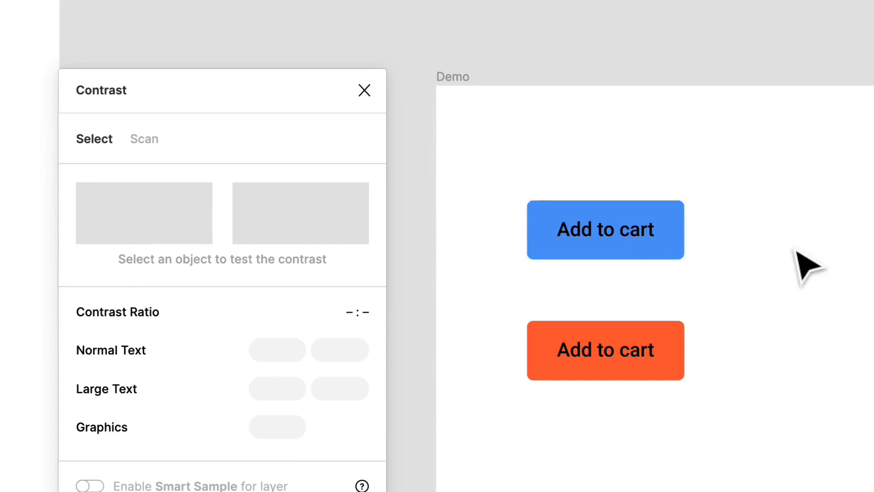
pyautogui.scroll(3, 800, 253)
pyautogui.scroll(1, 796, 252)
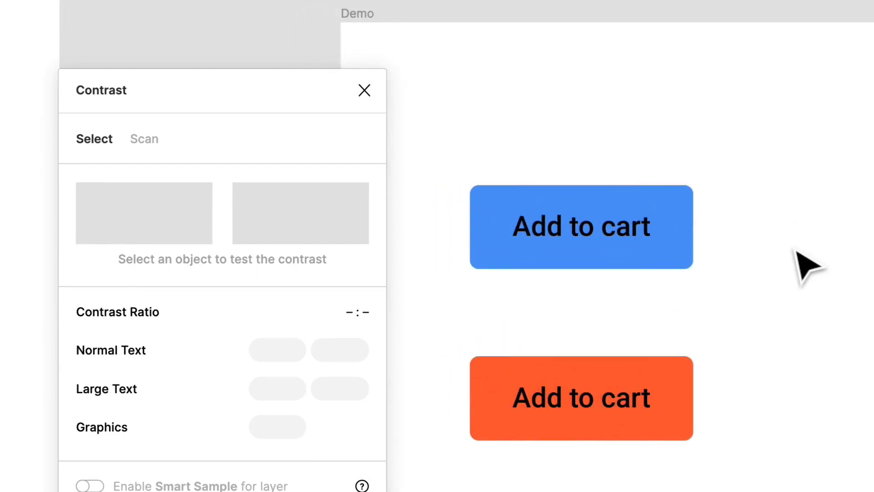
pyautogui.scroll(-2, 795, 252)
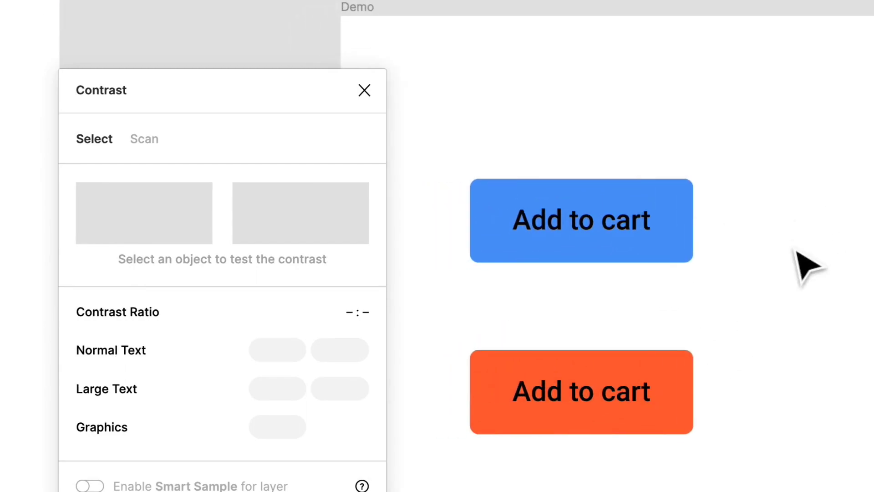
pyautogui.hscroll(1, 797, 252)
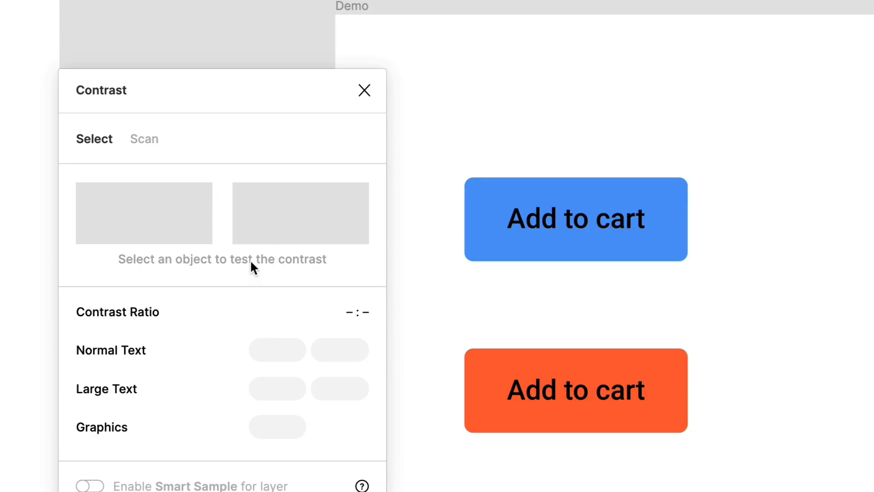
pyautogui.click(594, 230)
pyautogui.click(593, 229)
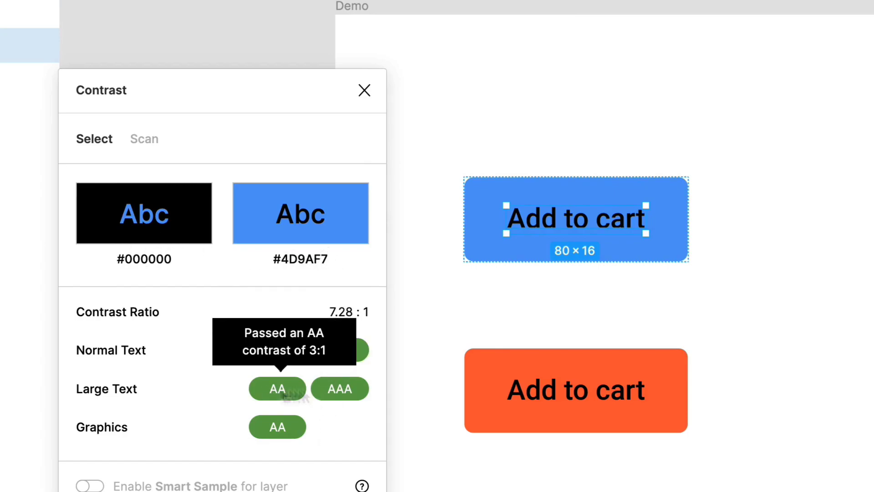
pyautogui.click(612, 416)
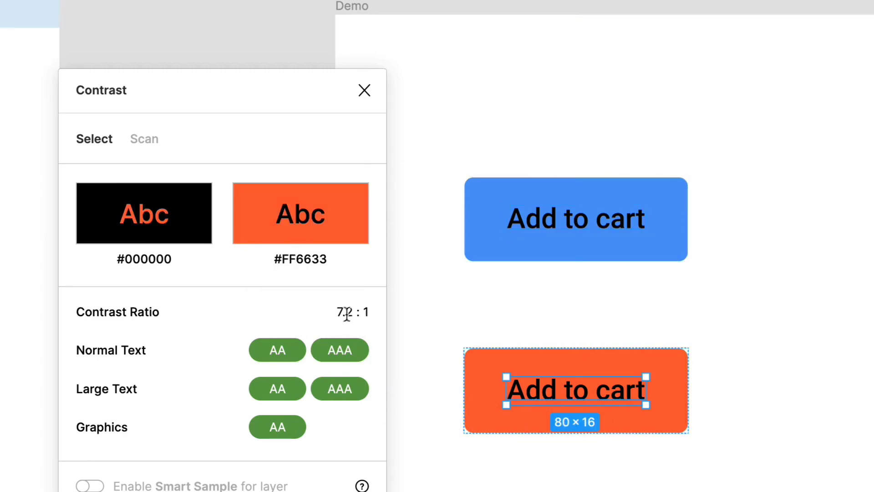
pyautogui.click(597, 314)
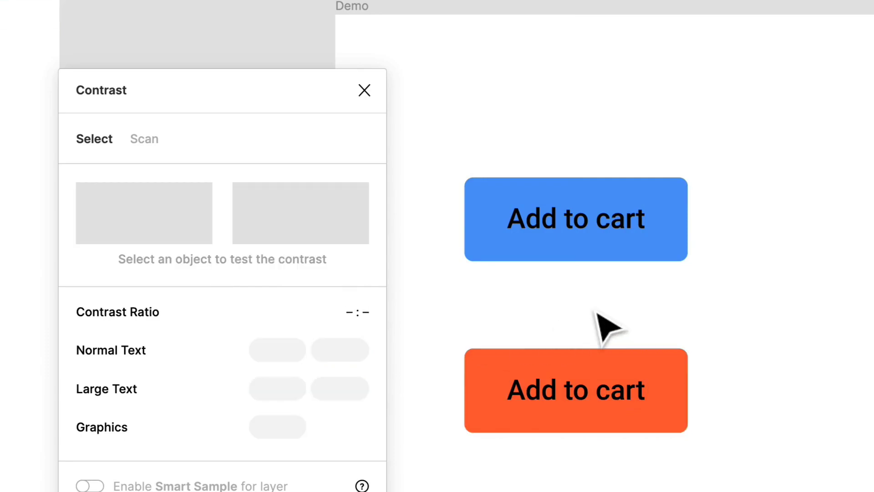
# Step: Duplicate the blue "Add to cart" button and place the copy beside the original at the same height
pyautogui.click(579, 231)
pyautogui.hscroll(5, 628, 233)
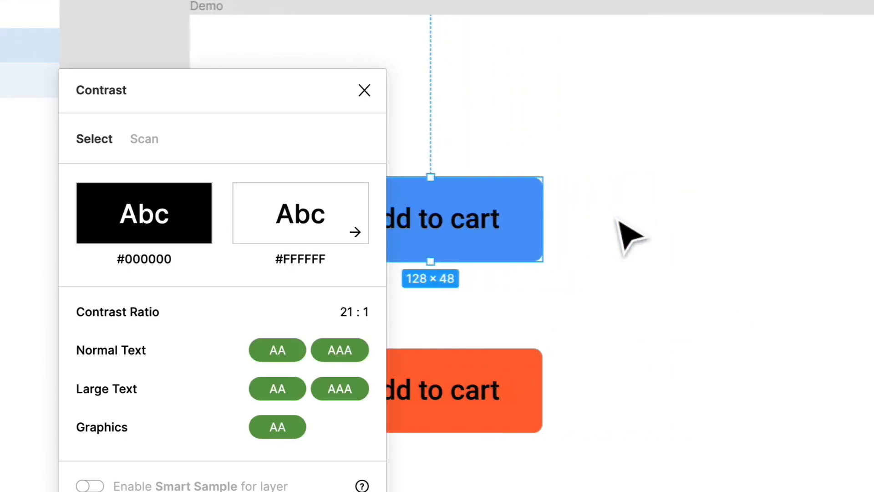
pyautogui.moveTo(486, 228); pyautogui.dragTo(821, 249)
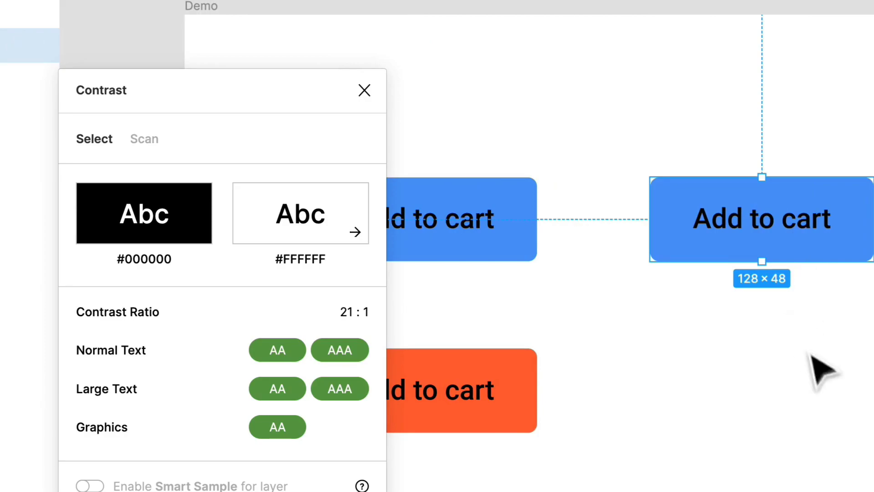
pyautogui.click(794, 336)
# Step: Select the label of the duplicated blue button to check its contrast
pyautogui.hscroll(3, 753, 207)
pyautogui.scroll(3, 732, 258)
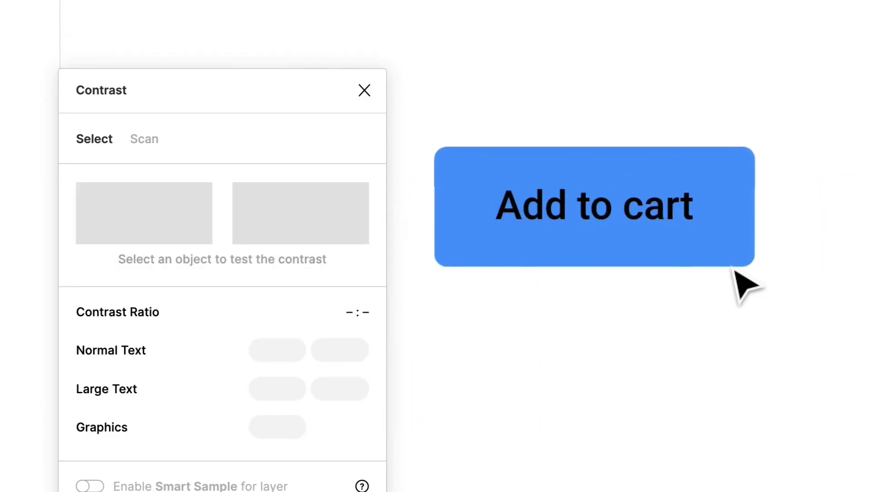
pyautogui.click(733, 267)
pyautogui.click(625, 220)
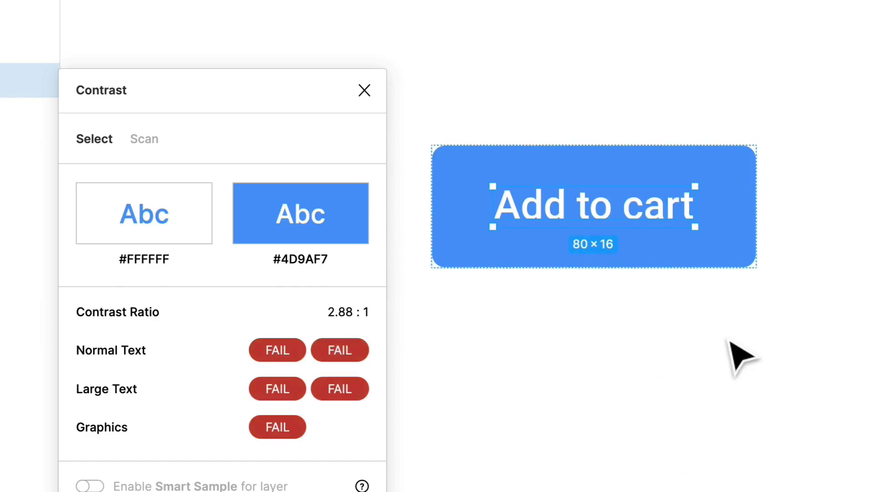
# Step: Set the duplicated blue button's label to white (#FFFFFF) and check its contrast against the blue fill
pyautogui.click(742, 357)
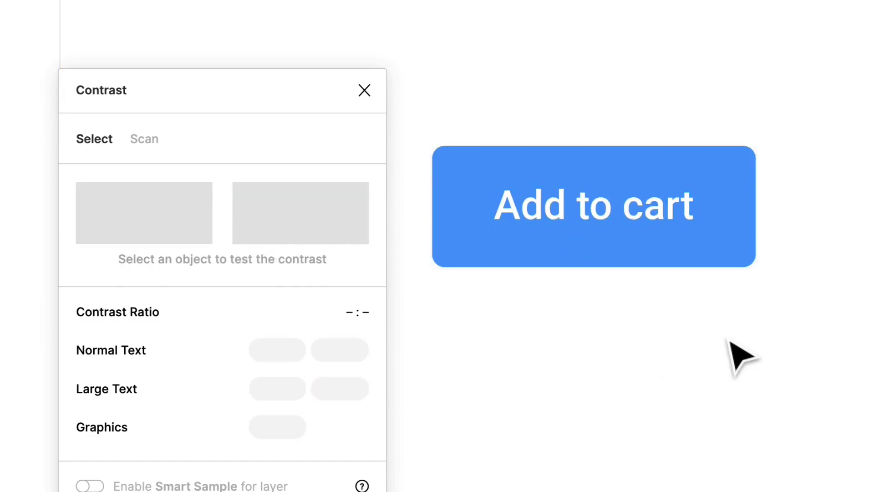
pyautogui.click(578, 225)
pyautogui.click(575, 218)
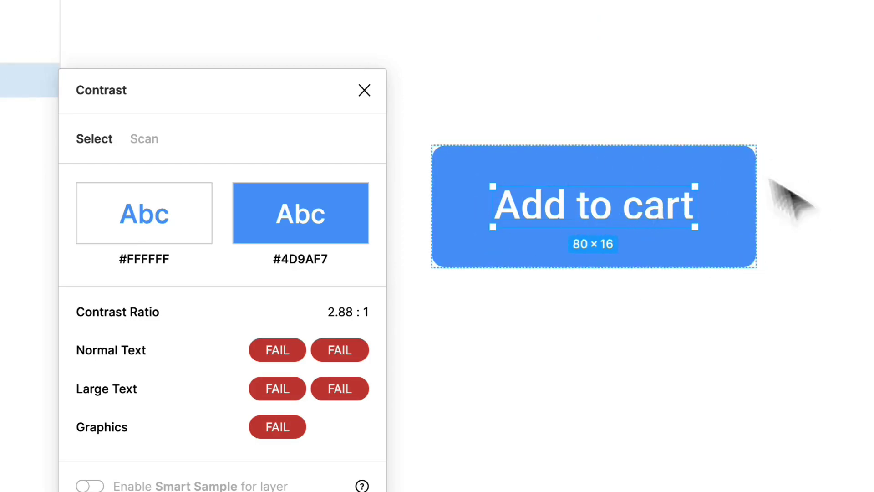
pyautogui.click(657, 121)
pyautogui.click(624, 264)
pyautogui.click(628, 218)
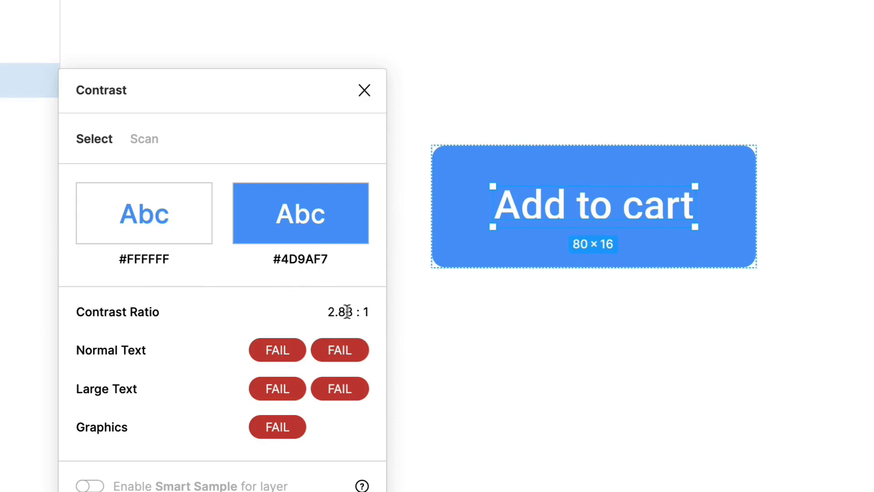
# Step: Duplicate the orange "Add to cart" button and place the copy beside the original, aligned under the blue copy
pyautogui.hscroll(-6, 654, 404)
pyautogui.scroll(-3, 656, 403)
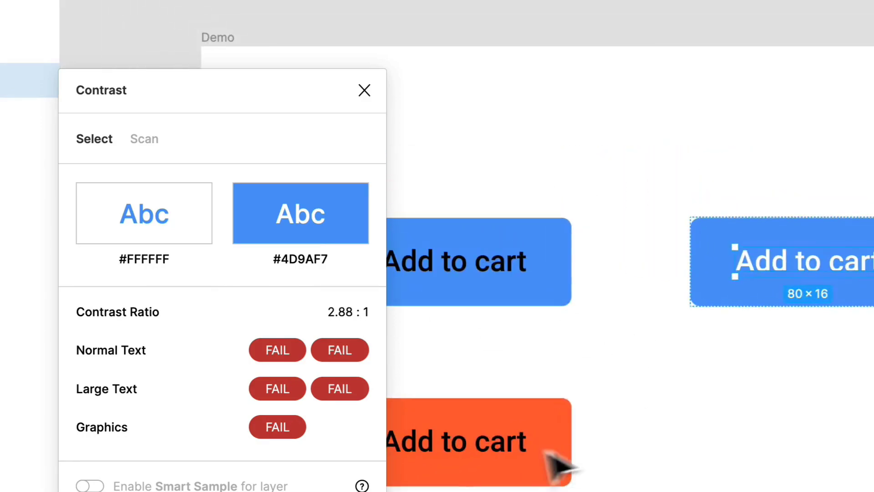
pyautogui.click(472, 463)
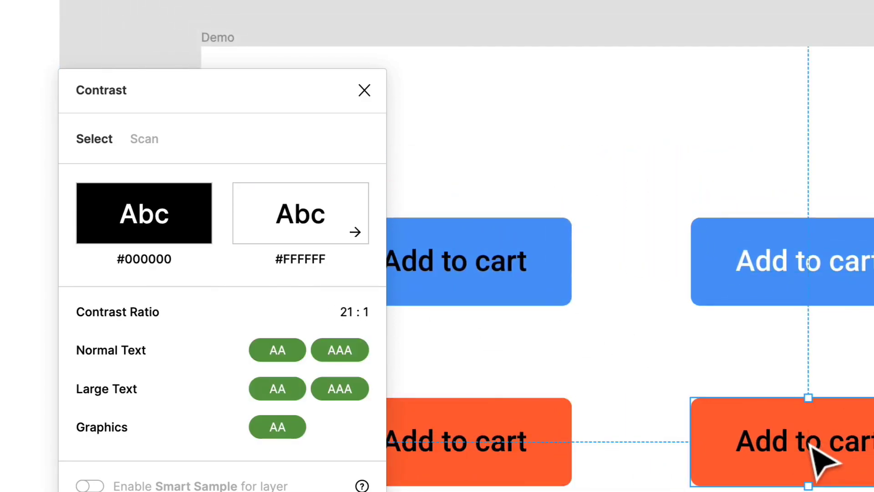
# Step: Set the duplicated orange button's label to white (#FFFFFF) and check its contrast against the orange fill
pyautogui.click(812, 445)
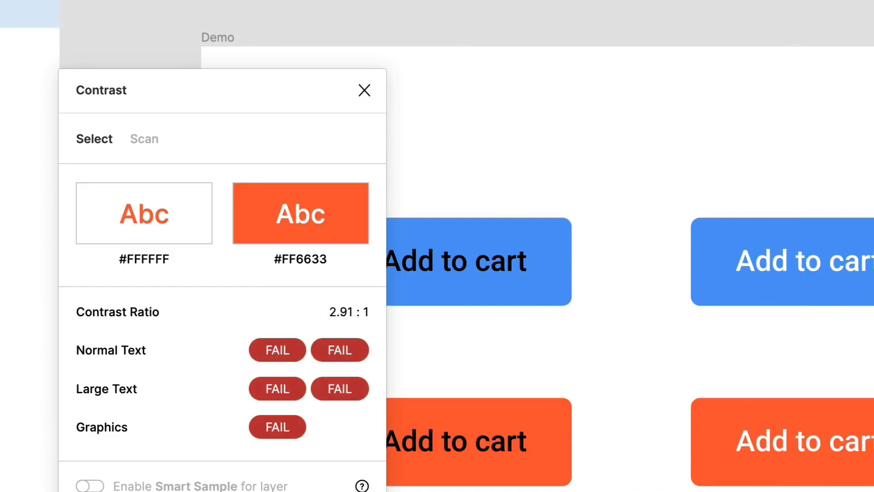
pyautogui.click(805, 441)
pyautogui.press('Escape')
pyautogui.click(823, 478)
pyautogui.click(827, 449)
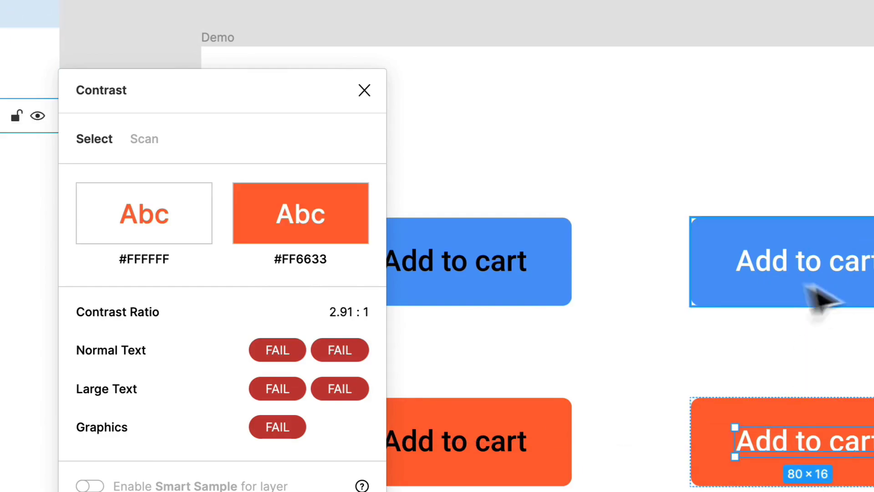
# Step: Recheck the contrast of the white label on the orange copy, and close the Contrast plugin
pyautogui.click(849, 287)
pyautogui.click(829, 441)
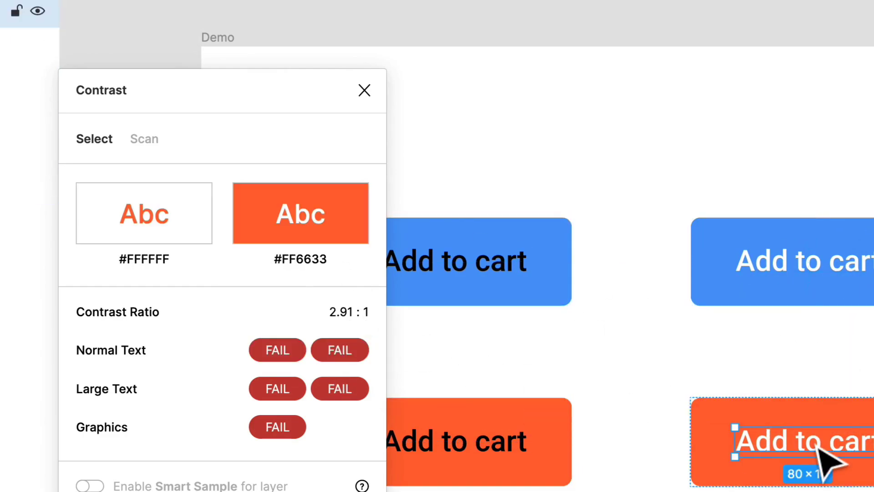
pyautogui.click(817, 366)
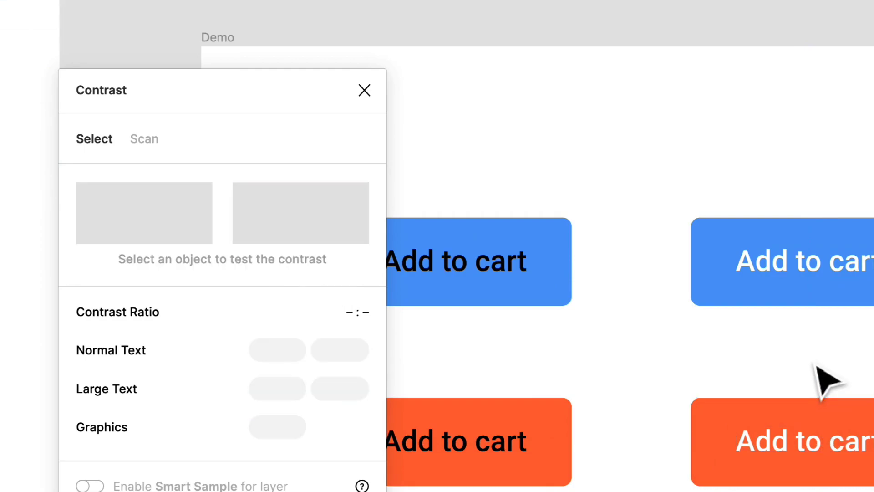
pyautogui.click(364, 91)
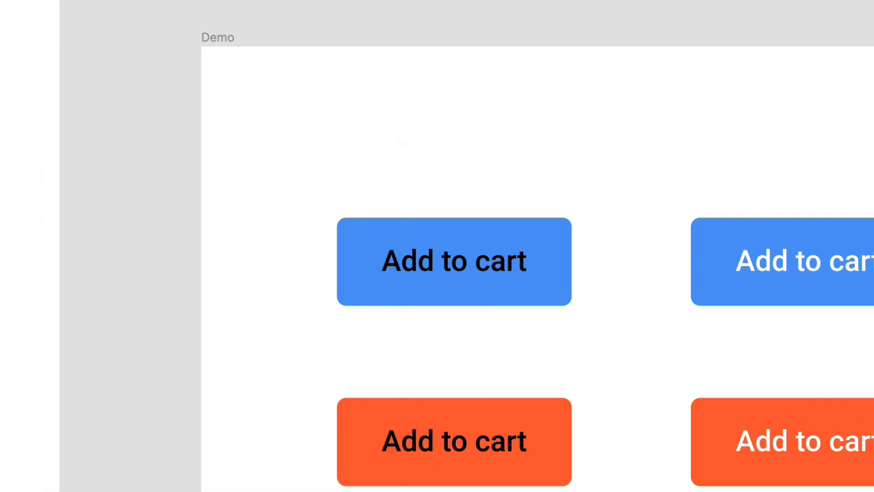
pyautogui.hscroll(3, 854, 171)
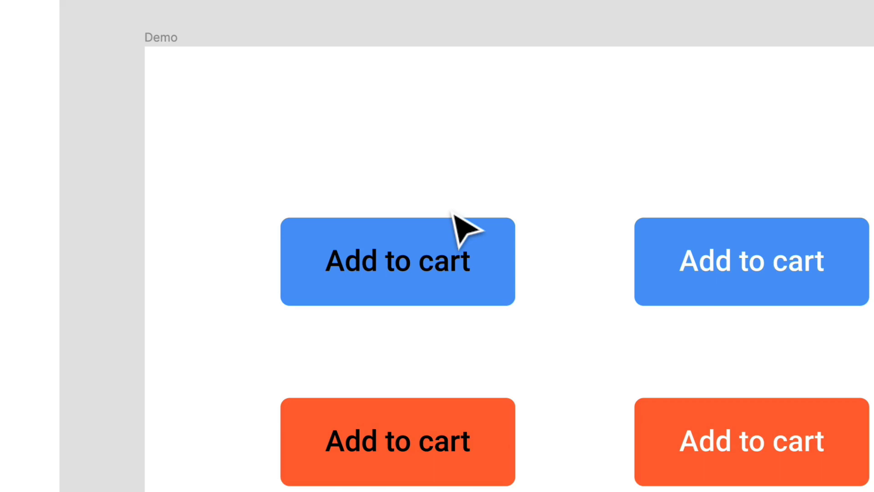
pyautogui.click(726, 289)
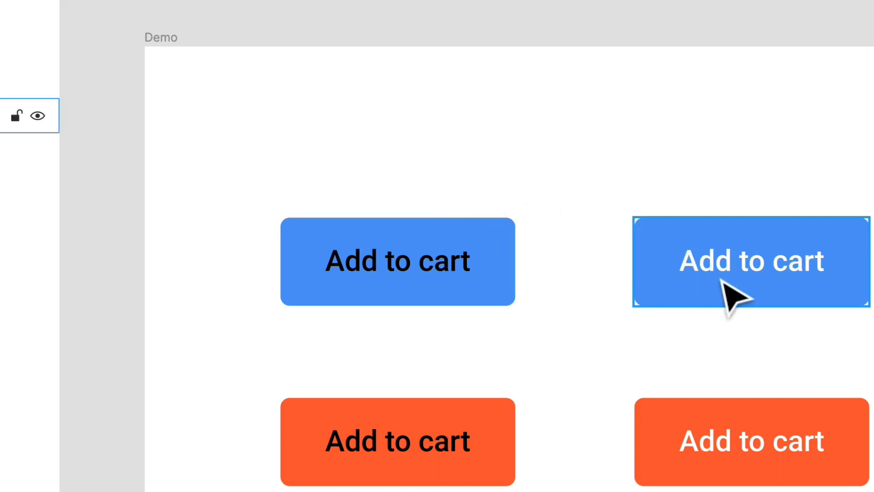
pyautogui.doubleClick(730, 287)
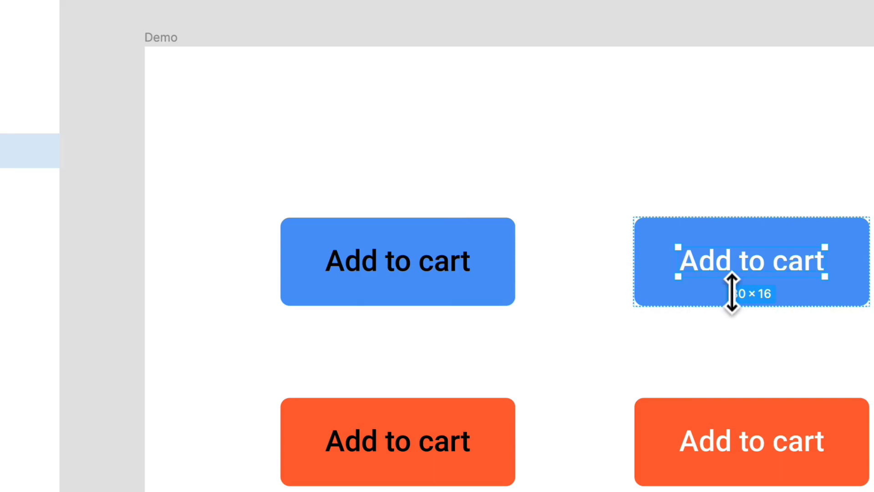
pyautogui.click(619, 272)
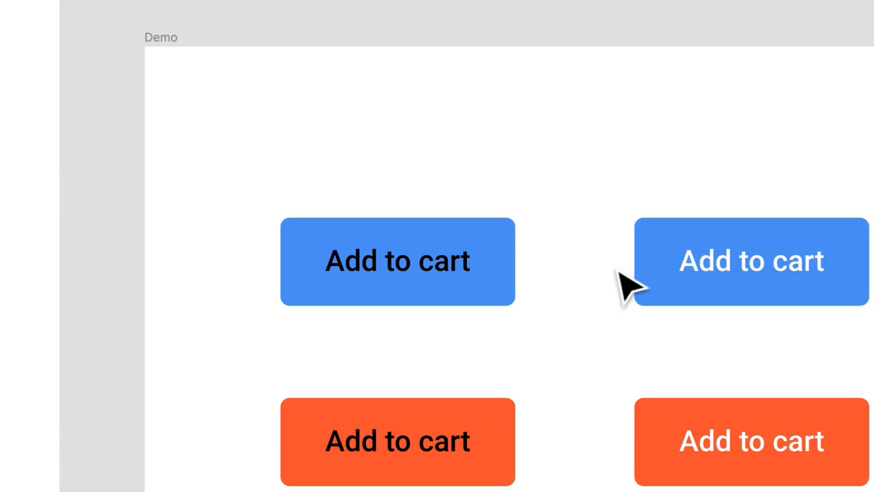
# Step: Try to run Stark's Check Contrast with no button selected
pyautogui.click(319, 1)
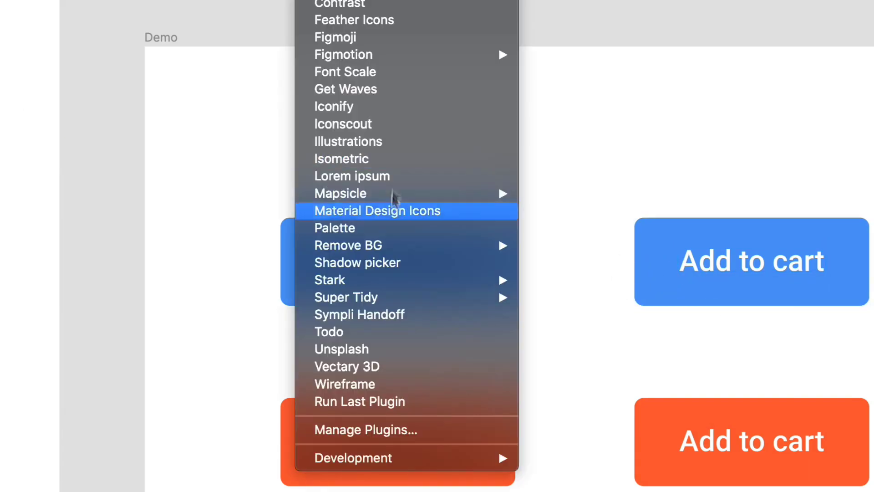
pyautogui.moveTo(382, 282)
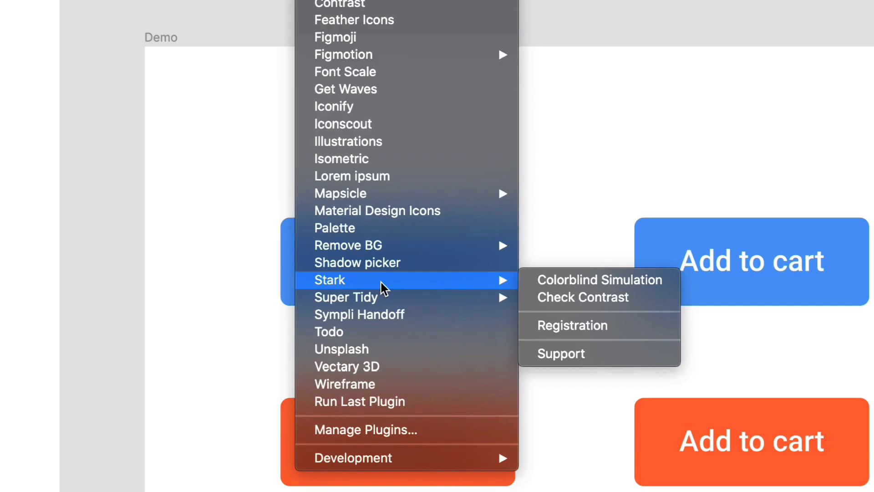
pyautogui.click(582, 299)
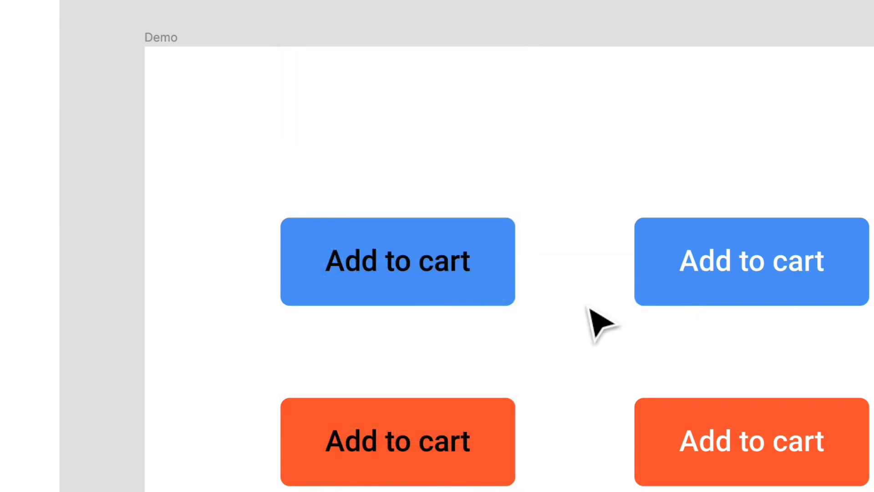
# Step: Check the contrast of the blue button with the black label using Stark's Check Contrast, and close the checker
pyautogui.click(433, 282)
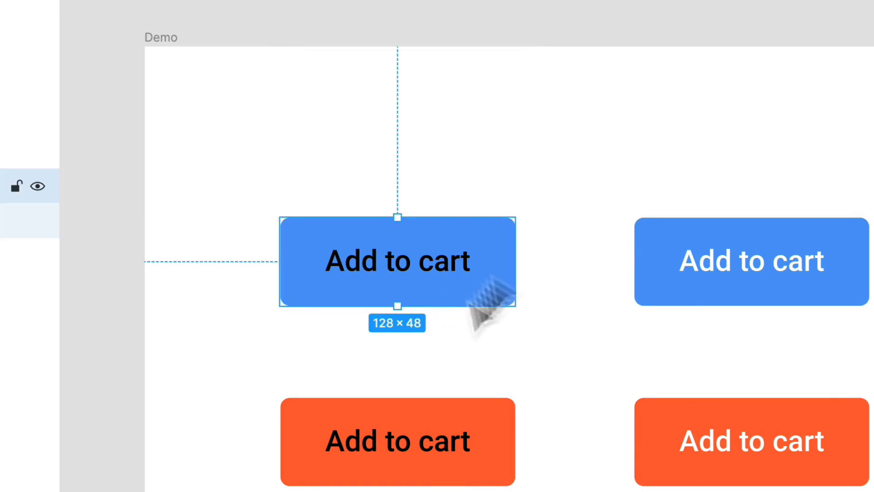
pyautogui.click(319, 1)
pyautogui.moveTo(383, 281)
pyautogui.click(551, 299)
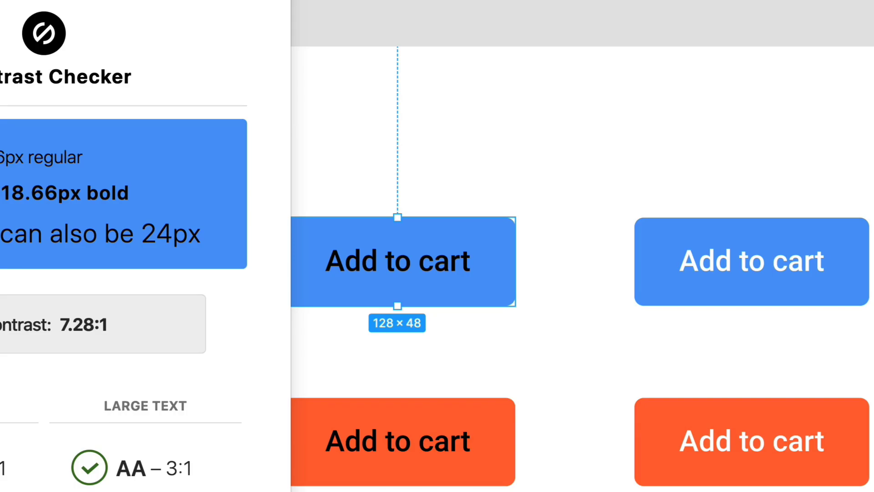
pyautogui.press('Escape')
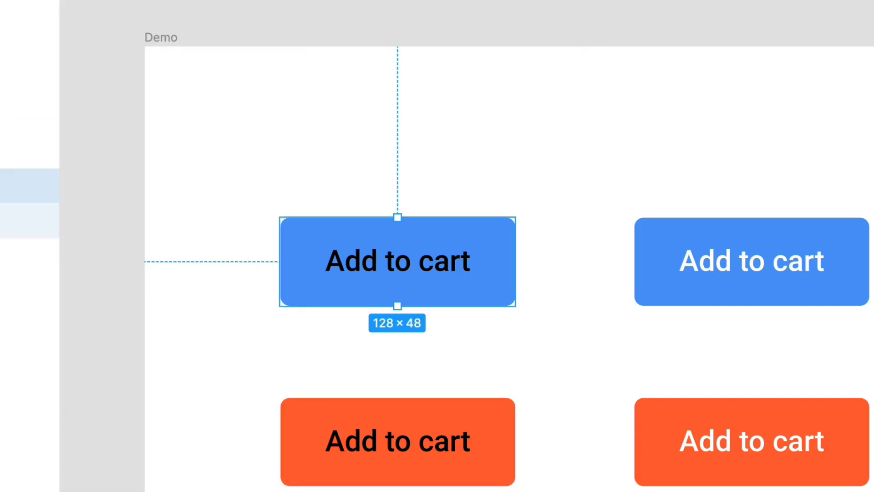
# Step: Reopen the Contrast plugin and move its window clear of the "Add to cart" buttons
pyautogui.click(318, 0)
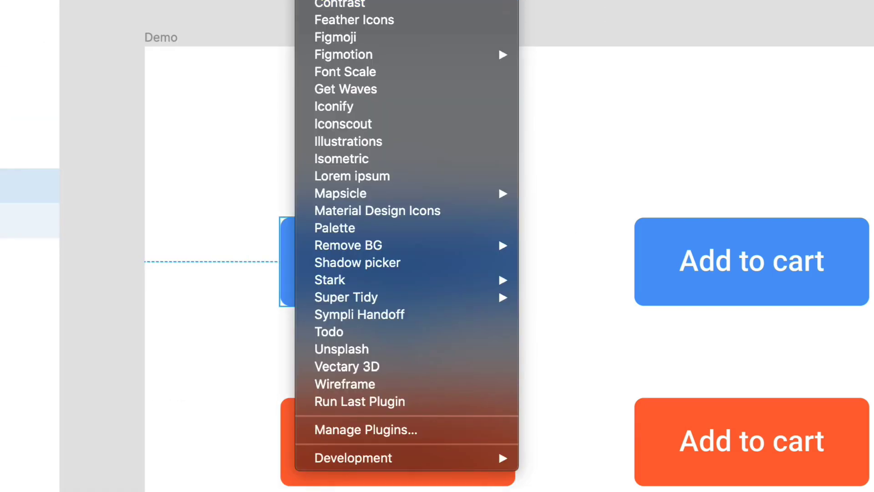
pyautogui.click(394, 4)
pyautogui.moveTo(290, 98); pyautogui.dragTo(159, 0)
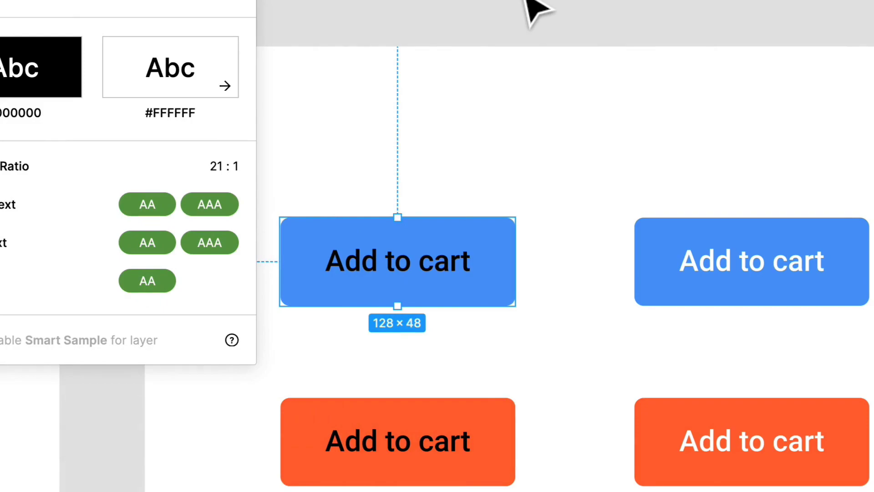
# Step: Check the contrast of the black label on blue and the white labels on blue and orange, and clear the selection
pyautogui.doubleClick(407, 288)
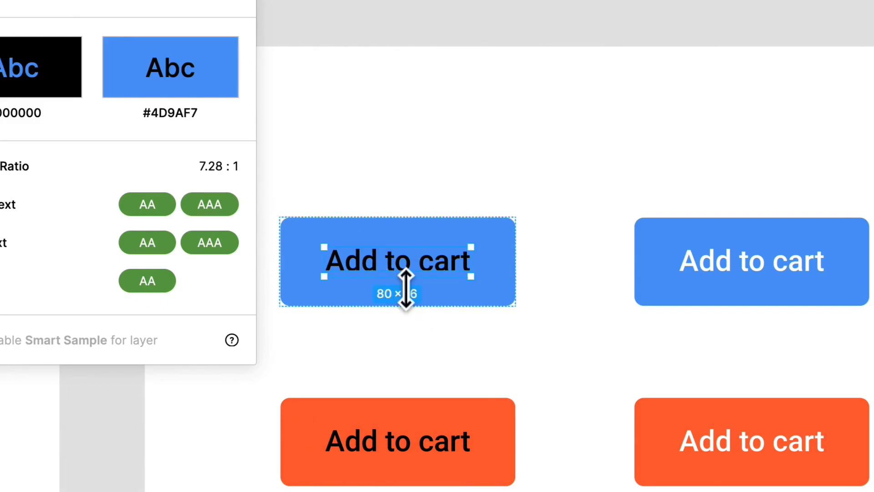
pyautogui.click(445, 201)
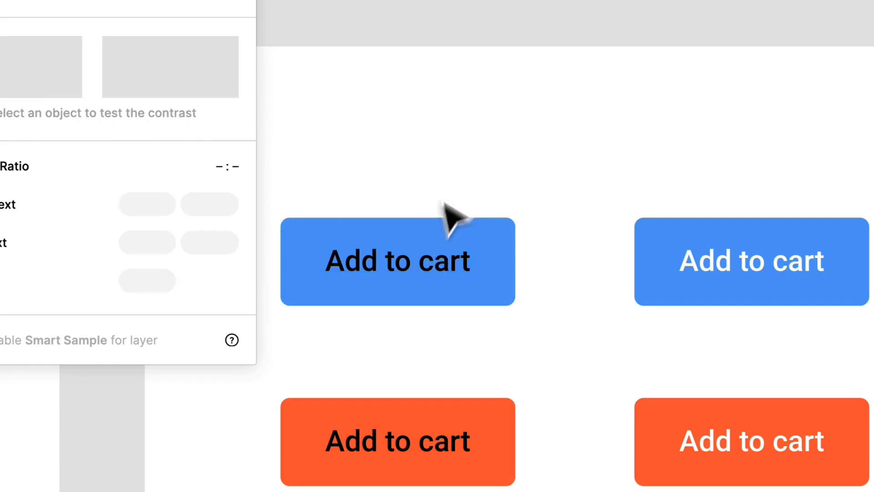
pyautogui.doubleClick(425, 273)
pyautogui.click(823, 279)
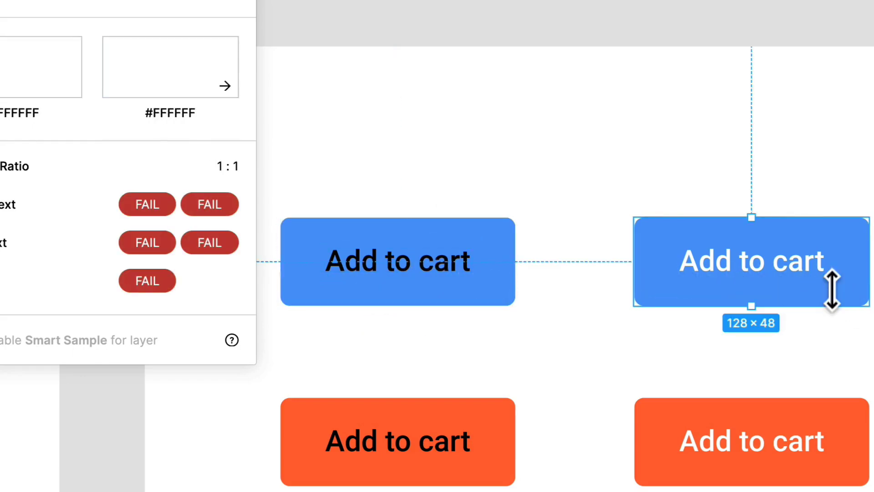
pyautogui.doubleClick(823, 279)
pyautogui.doubleClick(817, 461)
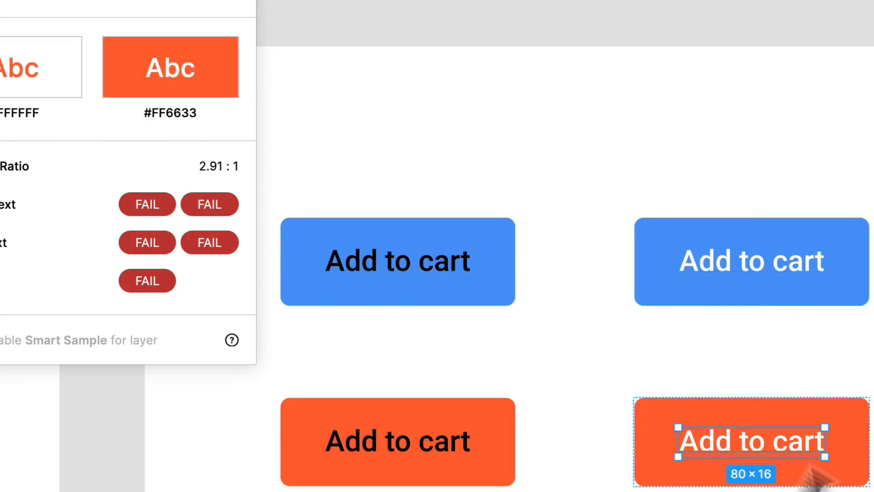
pyautogui.click(829, 490)
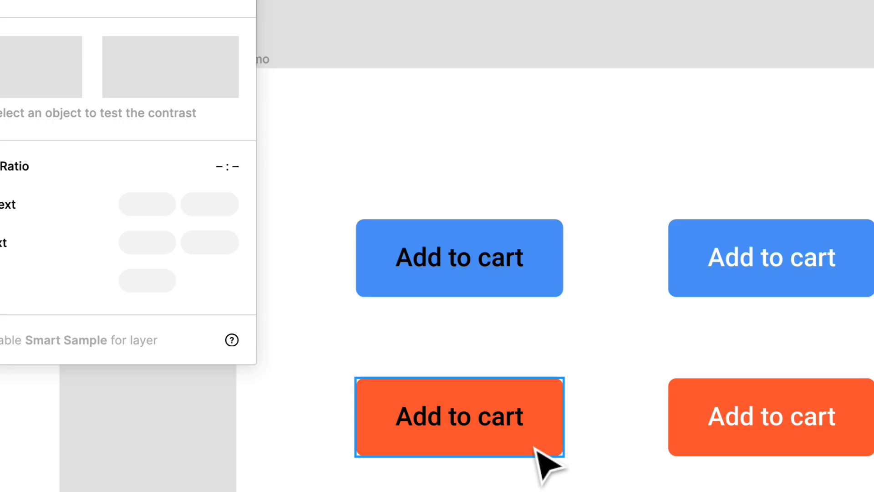
pyautogui.scroll(1, 535, 448)
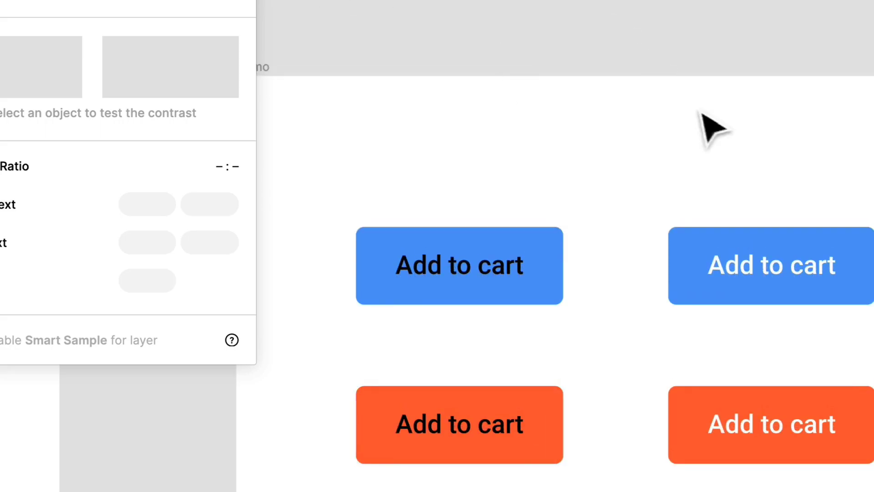